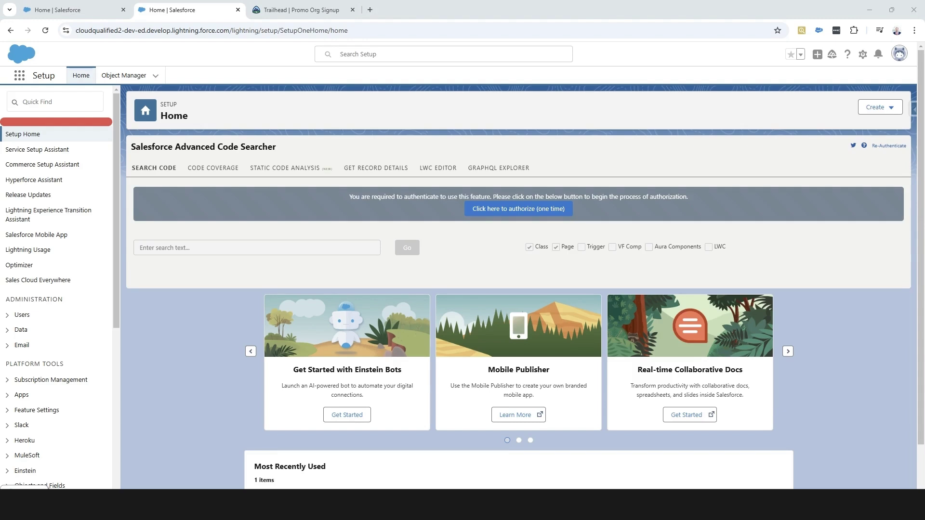
- View the Trailhead Prompt Builder superbadge org signup page, then return to Salesforce Setup Home
{"action": "key", "text": "ctrl+Tab"}
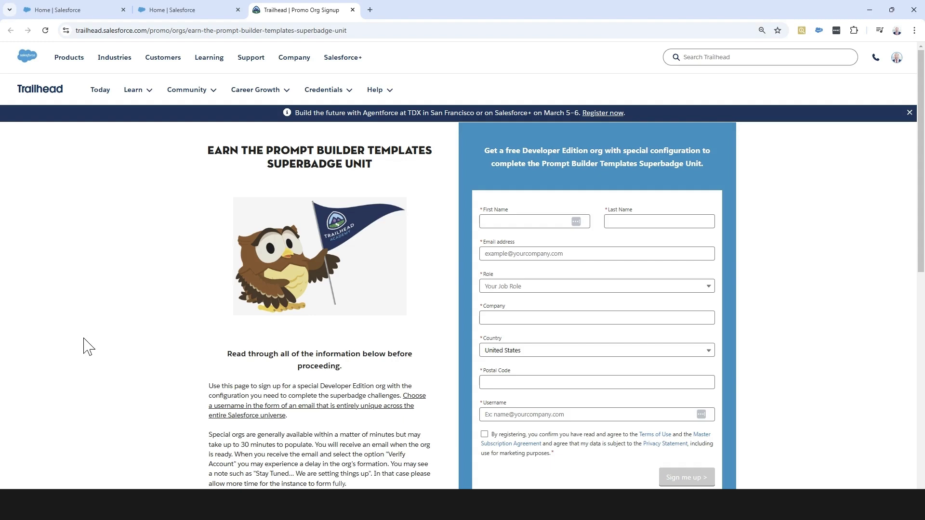
{"action": "key", "text": "ctrl+shift+Tab"}
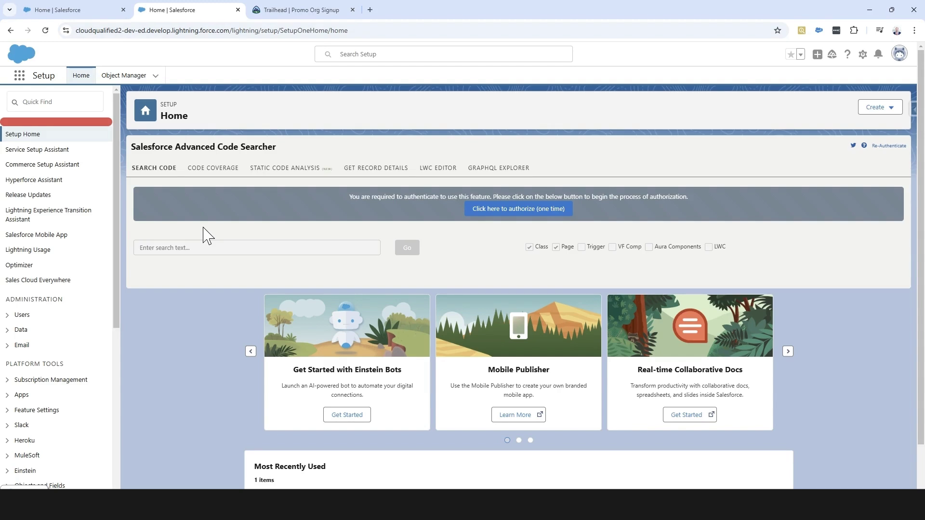
- Start a Quick Find search in the Setup menu
{"action": "left_click", "coordinate": [66, 102]}
{"action": "type", "text": "Einstein setup"}
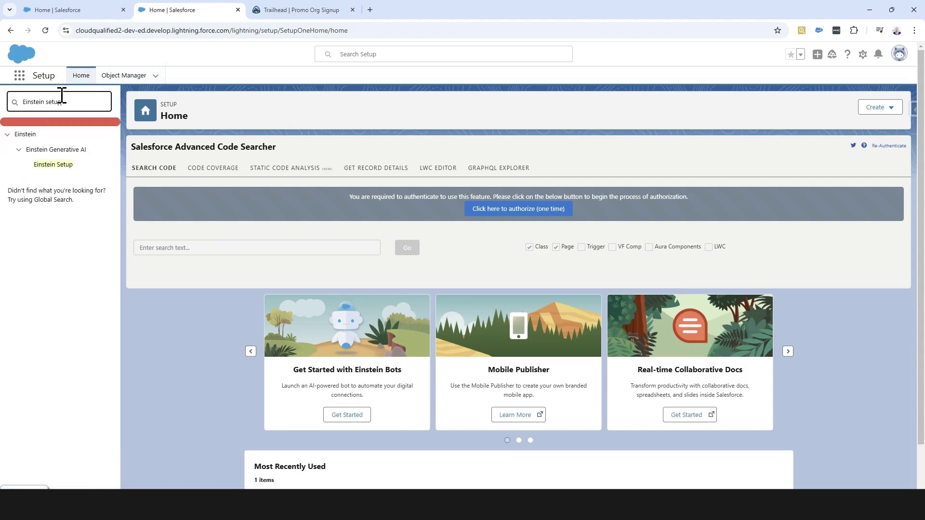
- On the Einstein Setup page, switch Turn on Einstein to On
{"action": "left_click", "coordinate": [64, 168]}
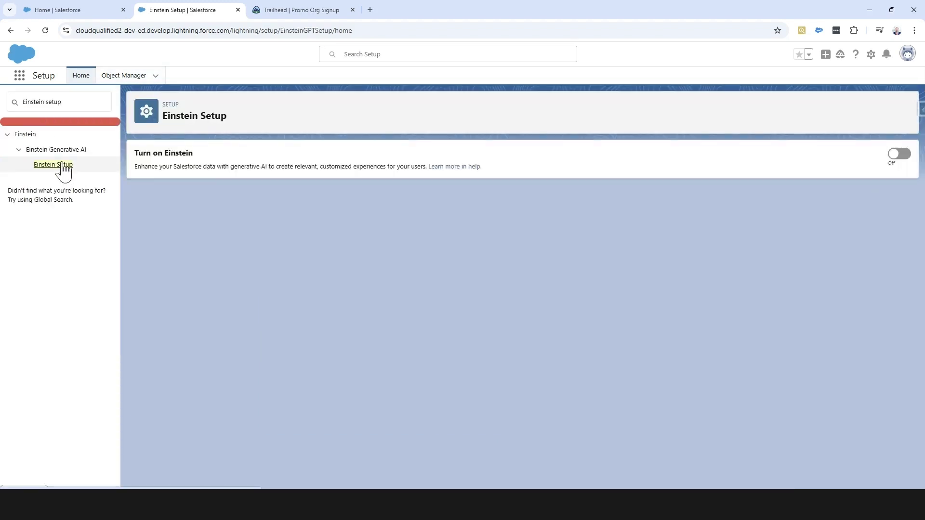
{"action": "left_click", "coordinate": [900, 153]}
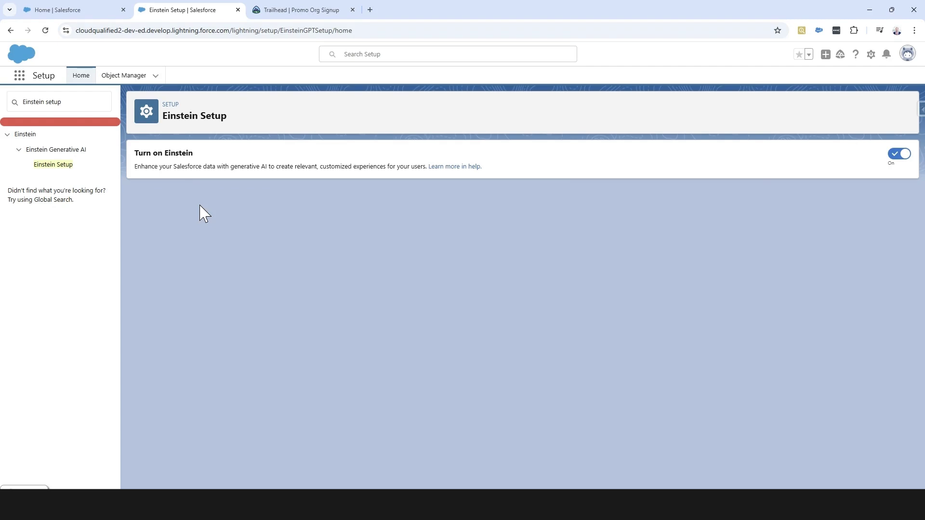
- On the Einstein for Sales page, switch on Turn on Sales Emails
{"action": "triple_click", "coordinate": [66, 101]}
{"action": "type", "text": "E"}
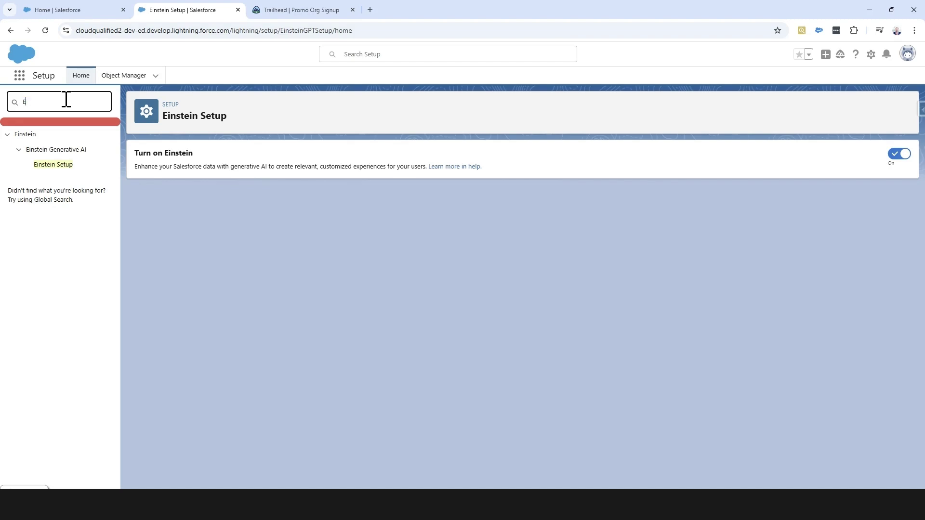
{"action": "type", "text": "instein for sales"}
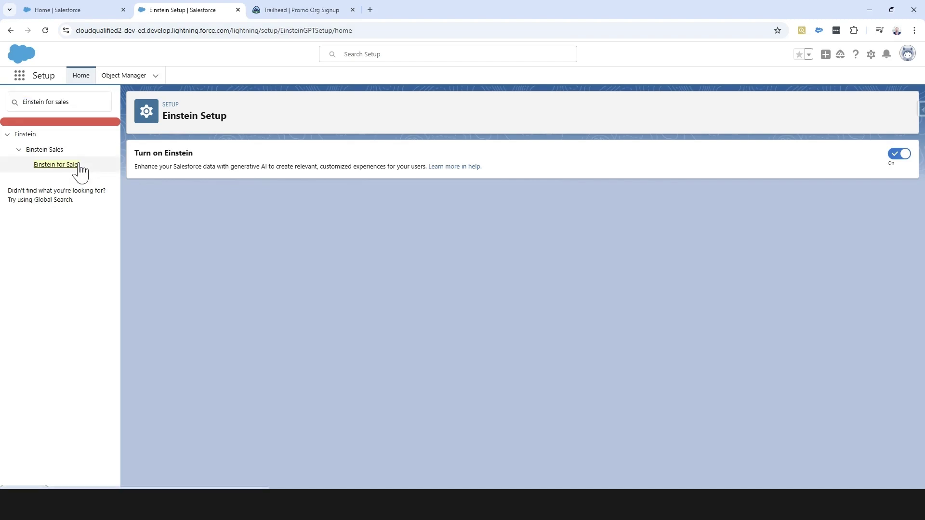
{"action": "left_click", "coordinate": [73, 164]}
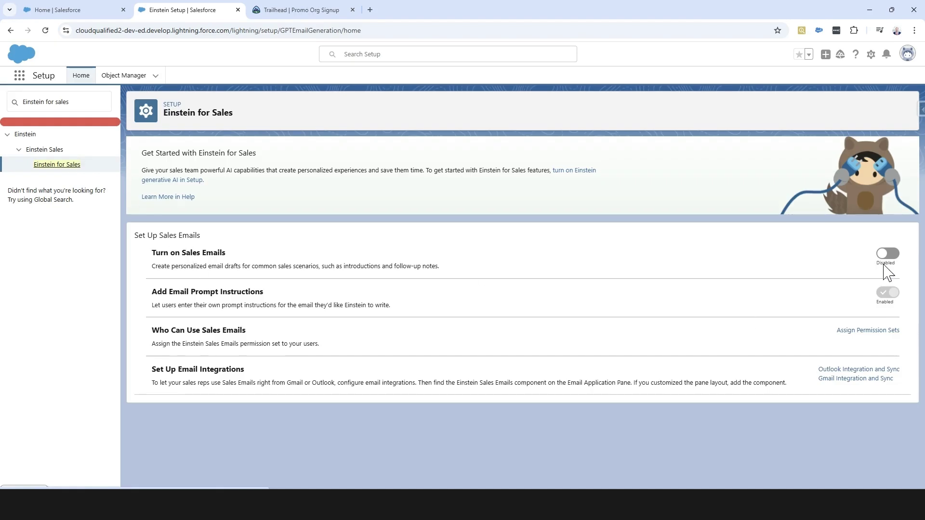
{"action": "left_click", "coordinate": [888, 254]}
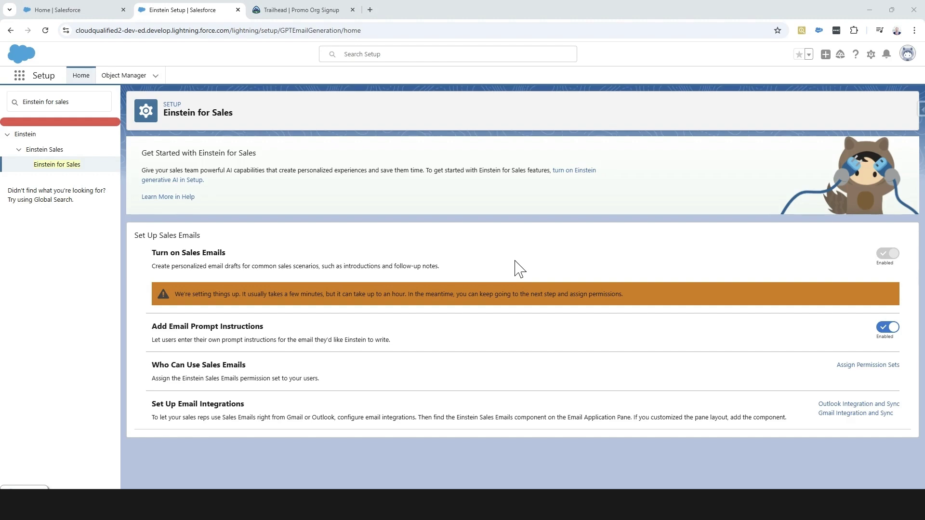
- From Permission Sets filtered by P, show the Prompt Template Manager set's current assignments
{"action": "triple_click", "coordinate": [97, 106]}
{"action": "type", "text": "permission"}
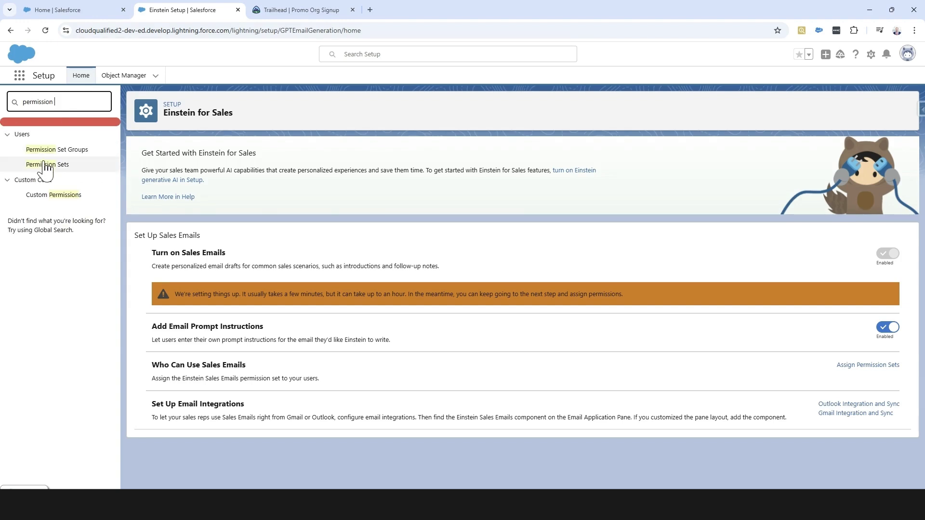
{"action": "left_click", "coordinate": [45, 165]}
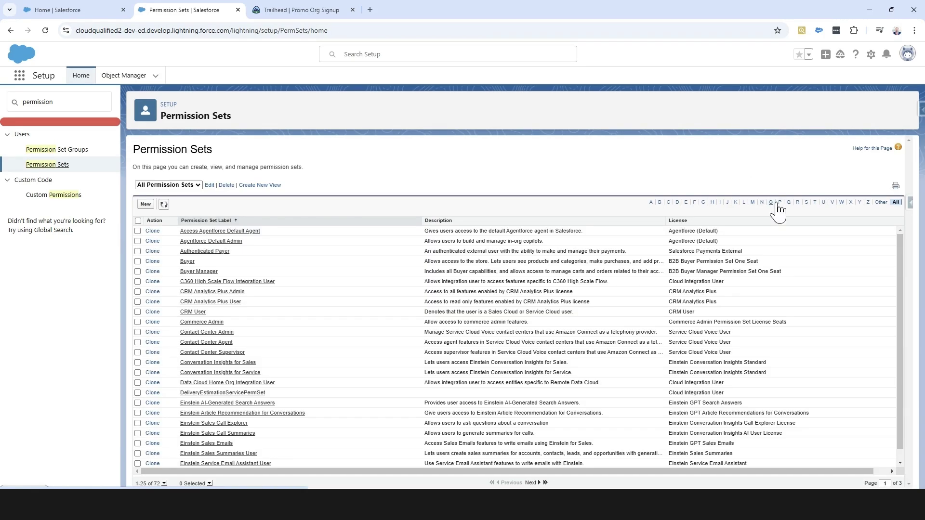
{"action": "left_click", "coordinate": [780, 202]}
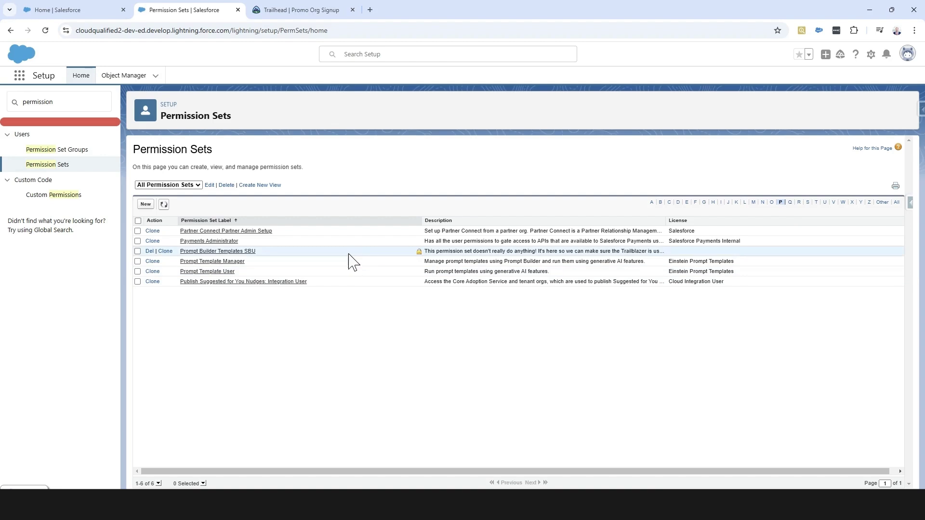
{"action": "left_click", "coordinate": [233, 261]}
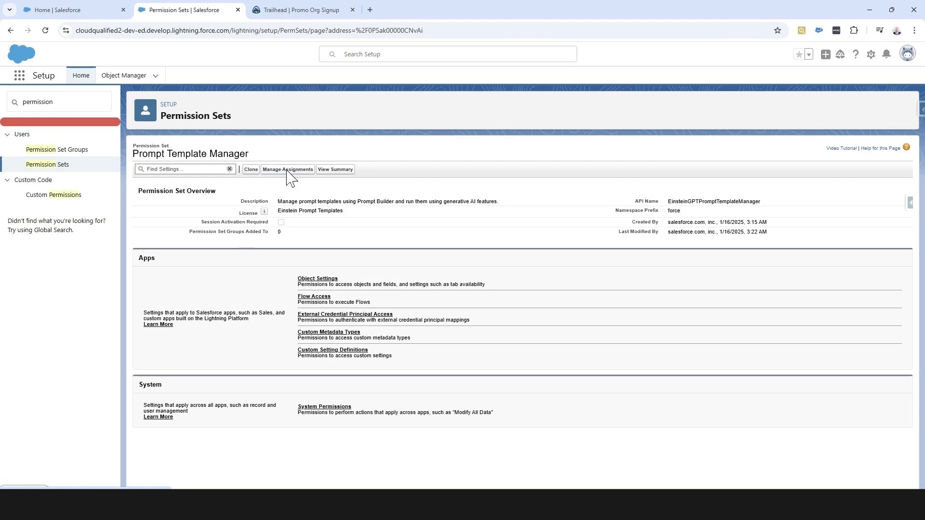
{"action": "left_click", "coordinate": [287, 169]}
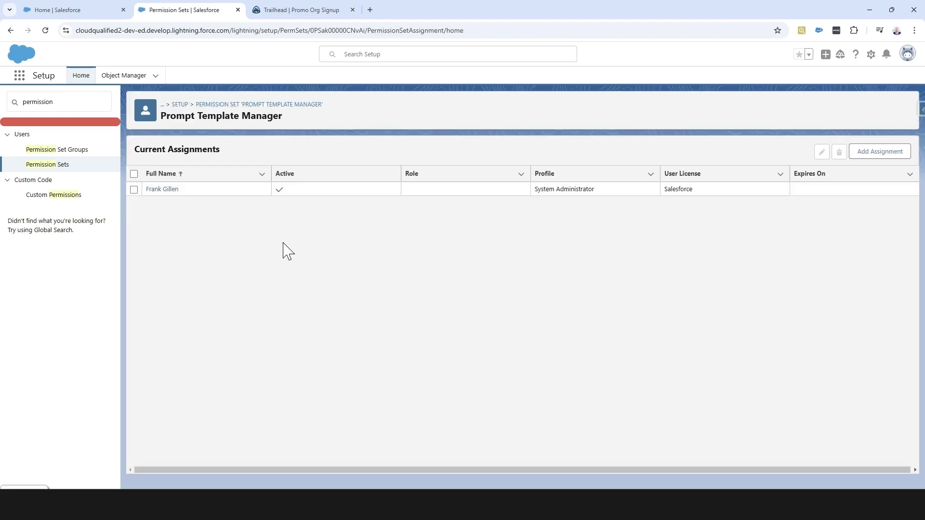